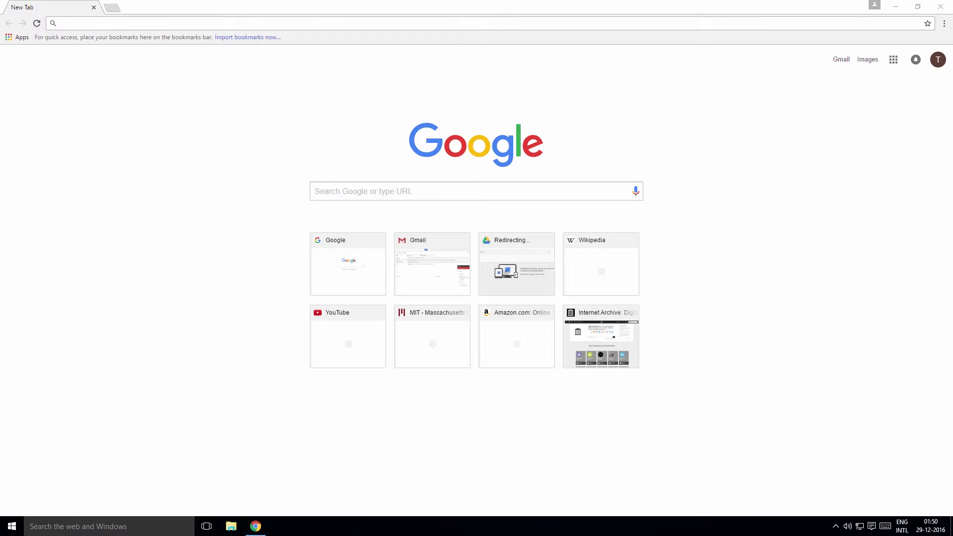
Search the Chrome Web Store for 'checker plus for gmail' and install Checker Plus for Gmail.
click(73, 23)
text(ch)
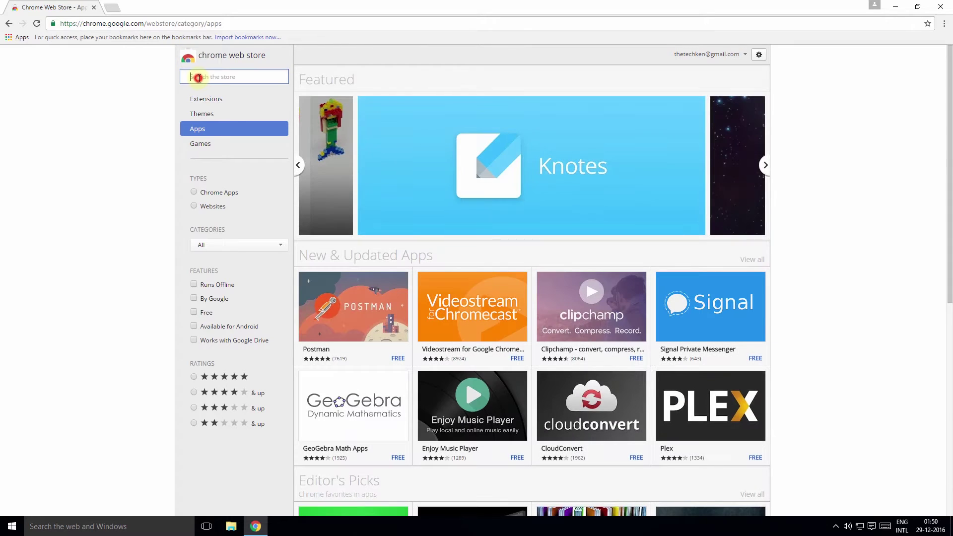
text(checker plus for gmail)
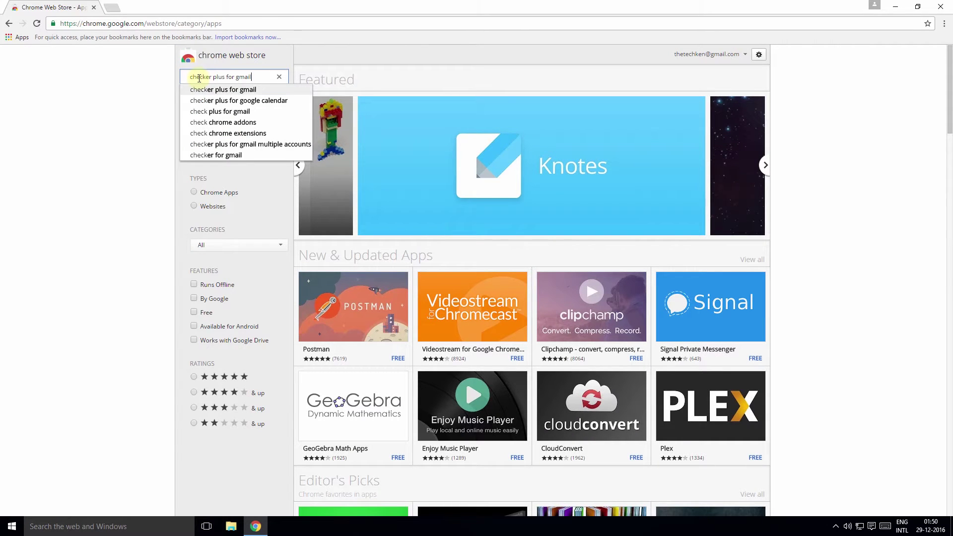
key(Return)
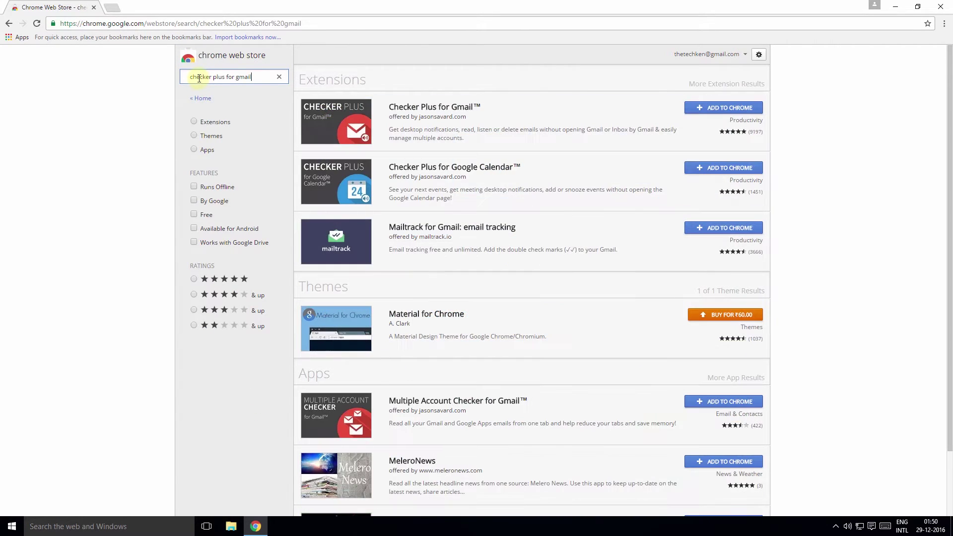
click(727, 108)
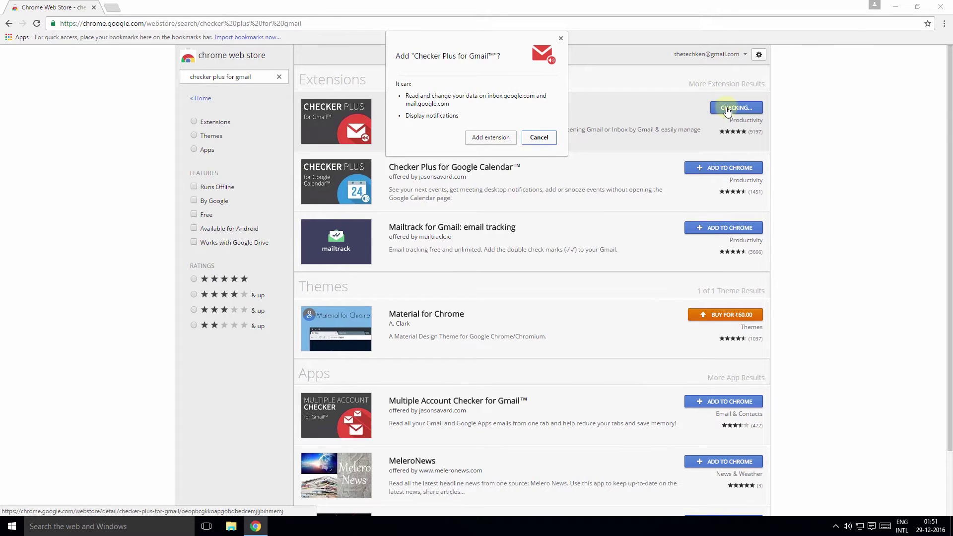
click(480, 137)
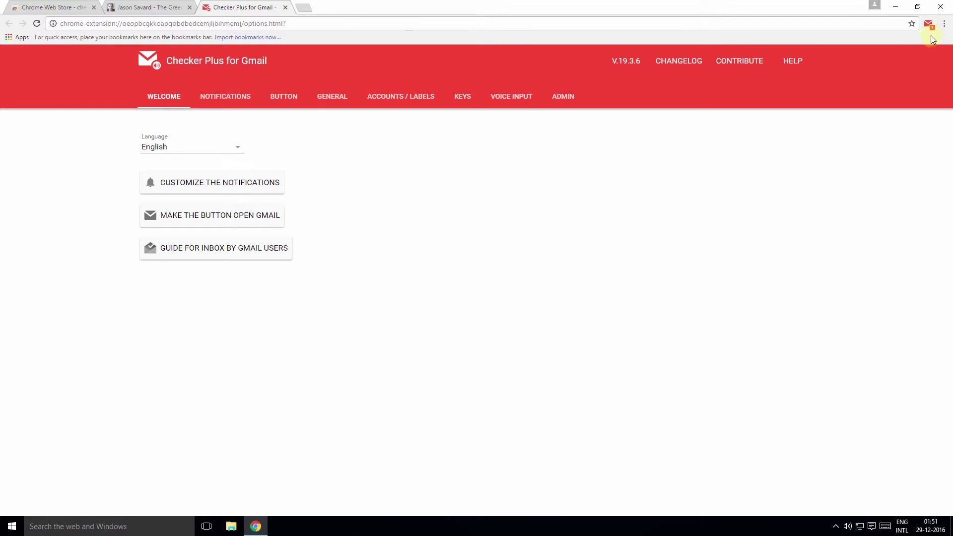
Preview the three inbox emails in the Checker Plus toolbar popup.
click(930, 25)
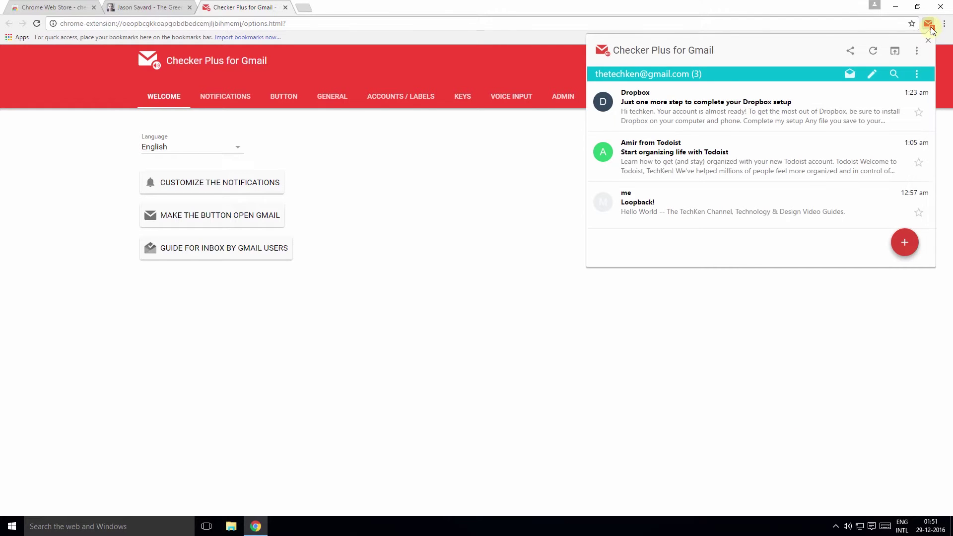
Close the Checker Plus for Gmail tab, returning to the Chrome Web Store.
mouse_move(682, 185)
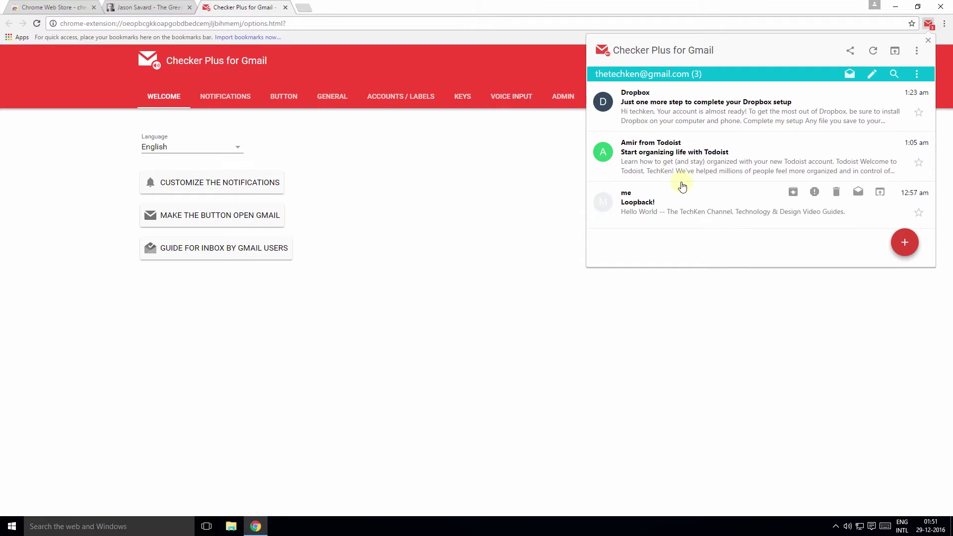
click(55, 7)
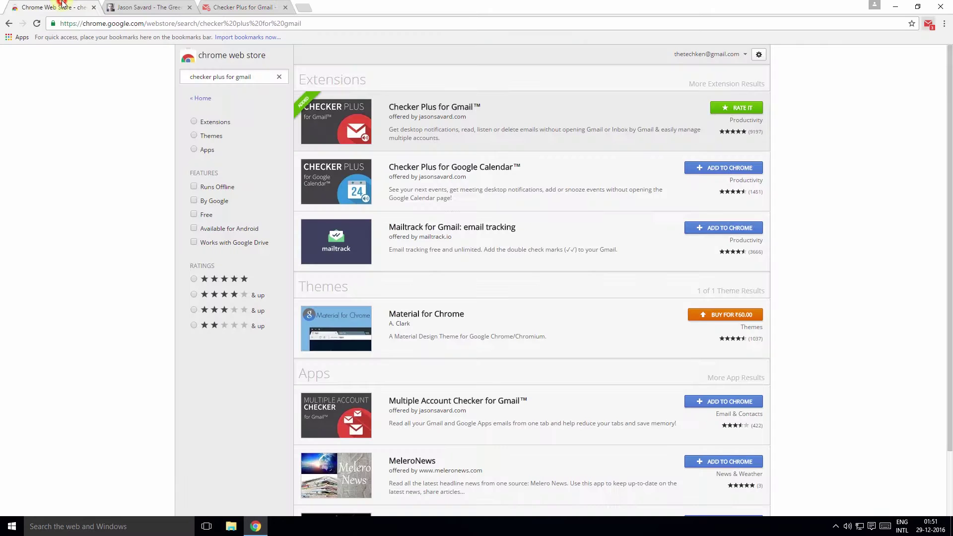
right_click(62, 6)
click(114, 93)
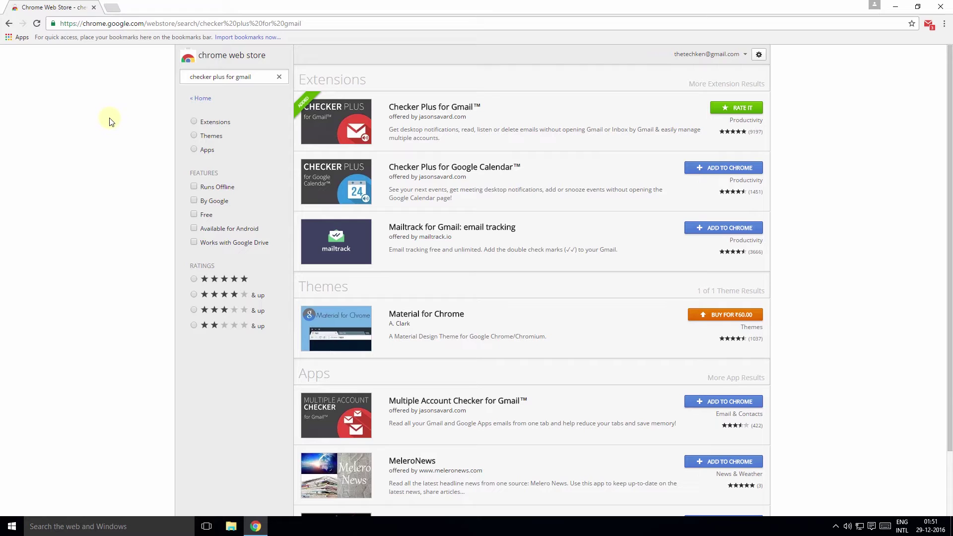
Search the store for 'todoist for gmail' and install Todoist for Gmail.
click(279, 76)
click(252, 76)
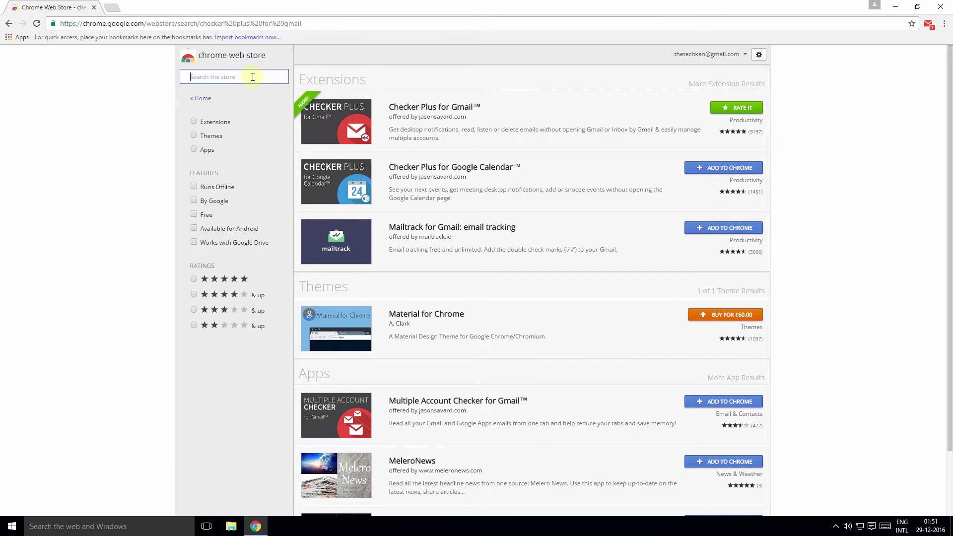
text(todoist )
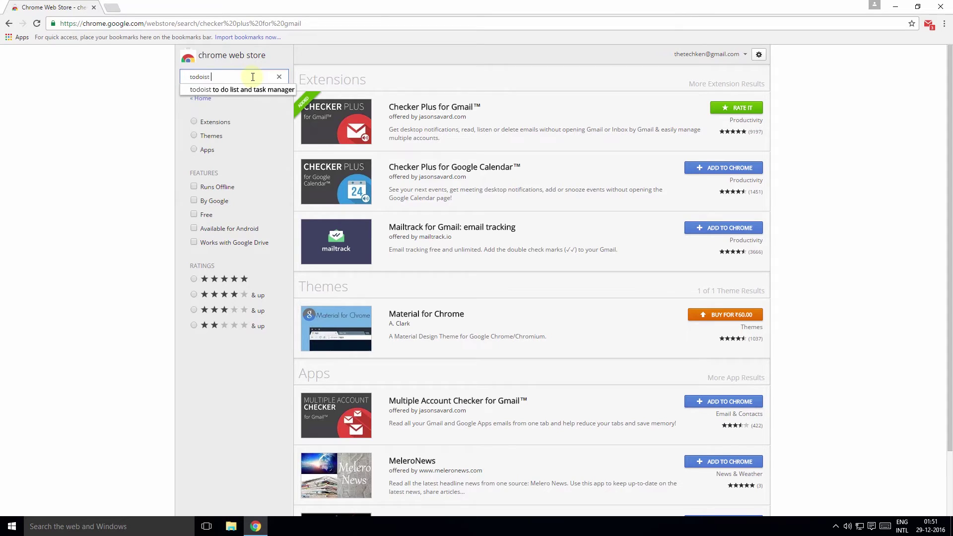
text(for gmail)
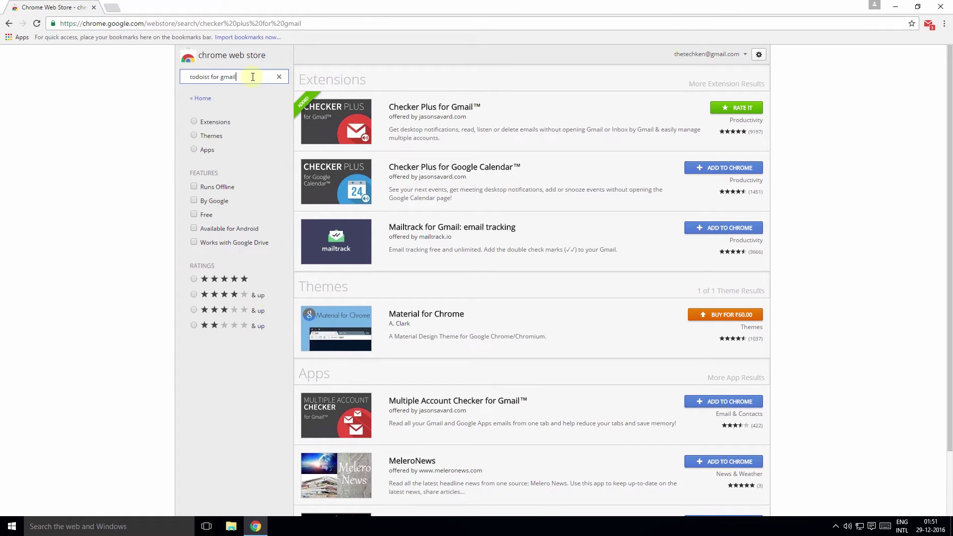
key(Return)
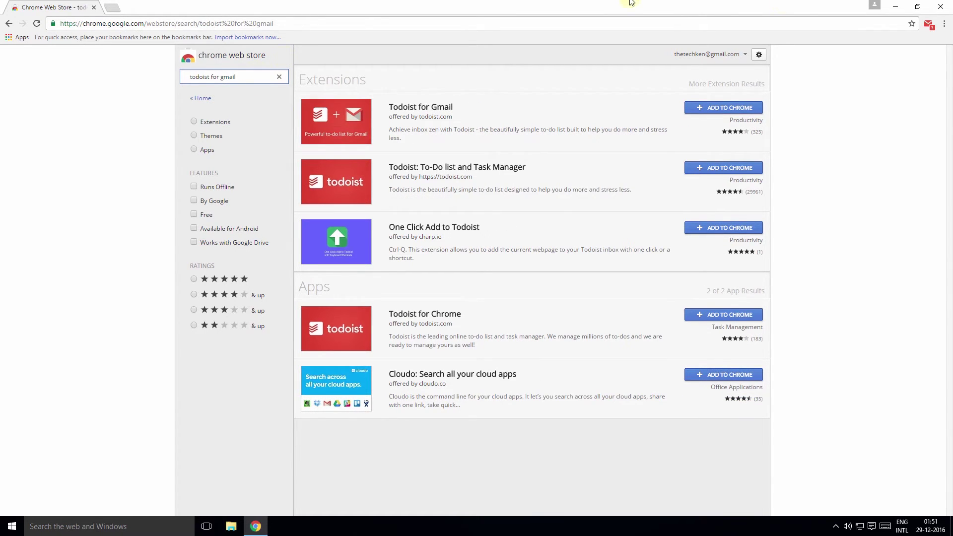
click(725, 108)
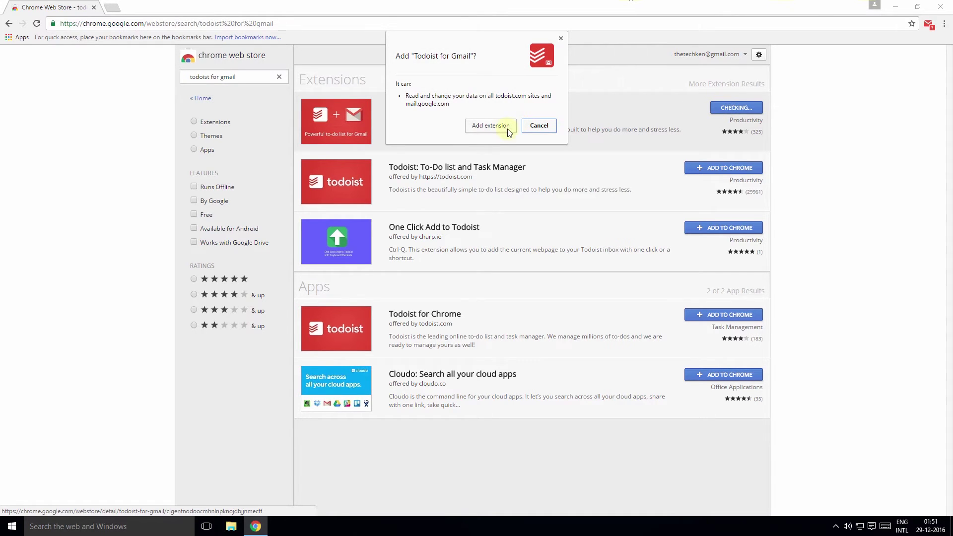
click(506, 126)
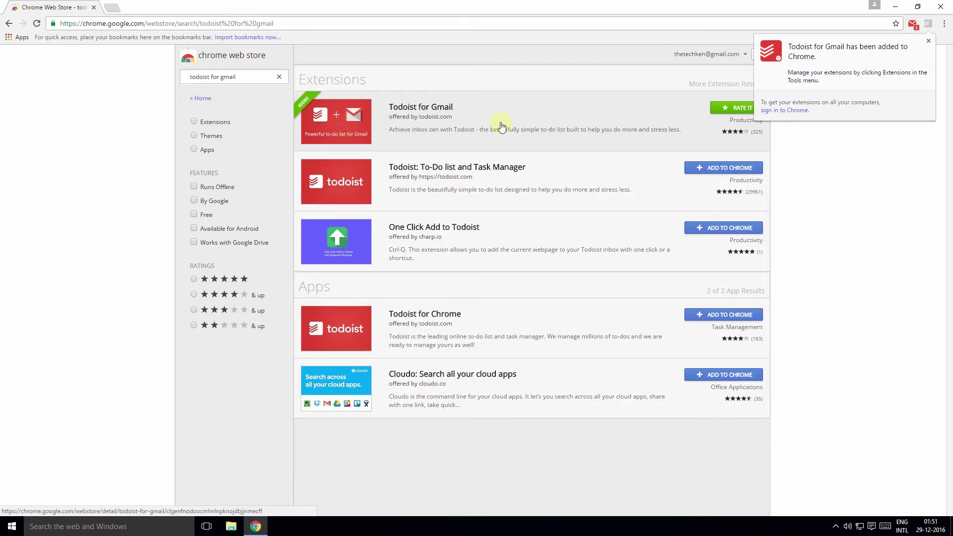
Dismiss the install notice, open Gmail in a new tab, and expand the Todoist panel.
click(929, 40)
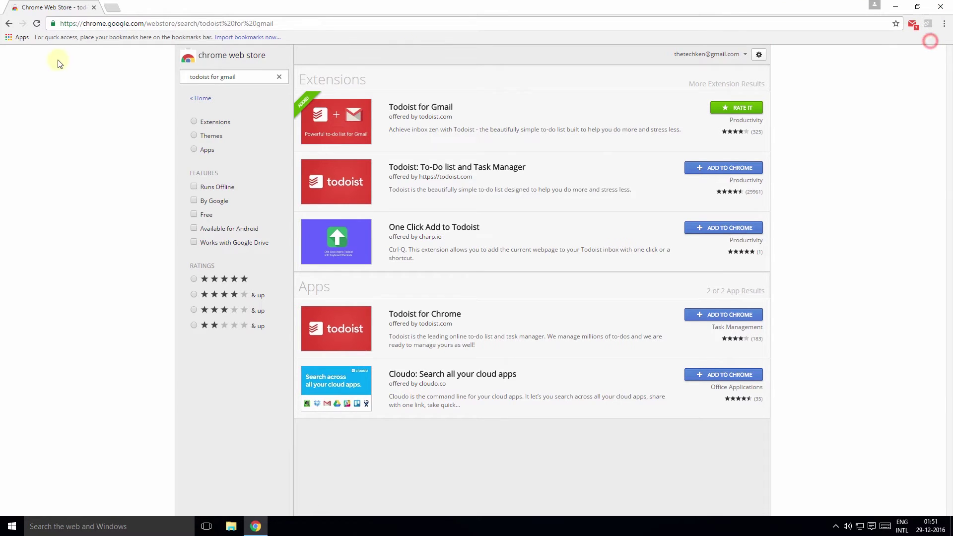
click(113, 8)
text(gmail.com)
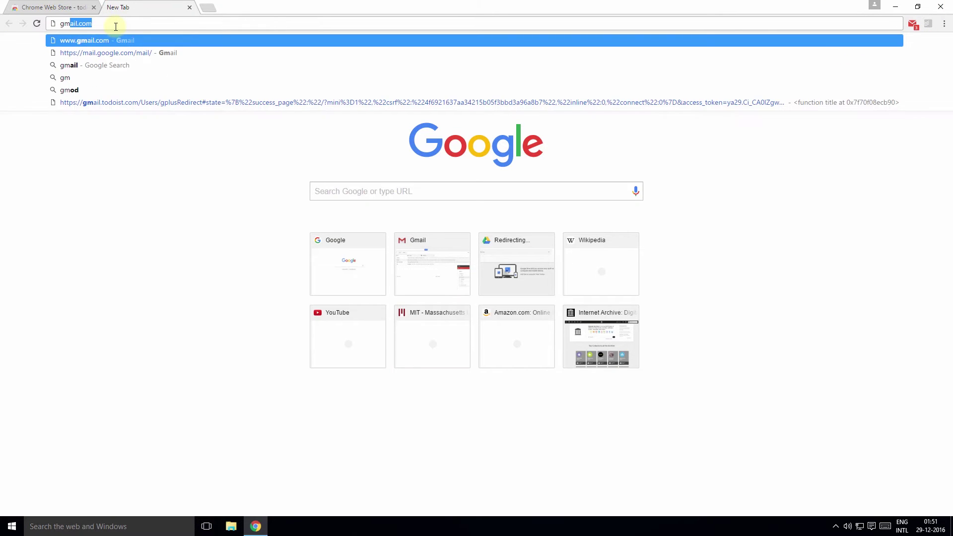
key(Return)
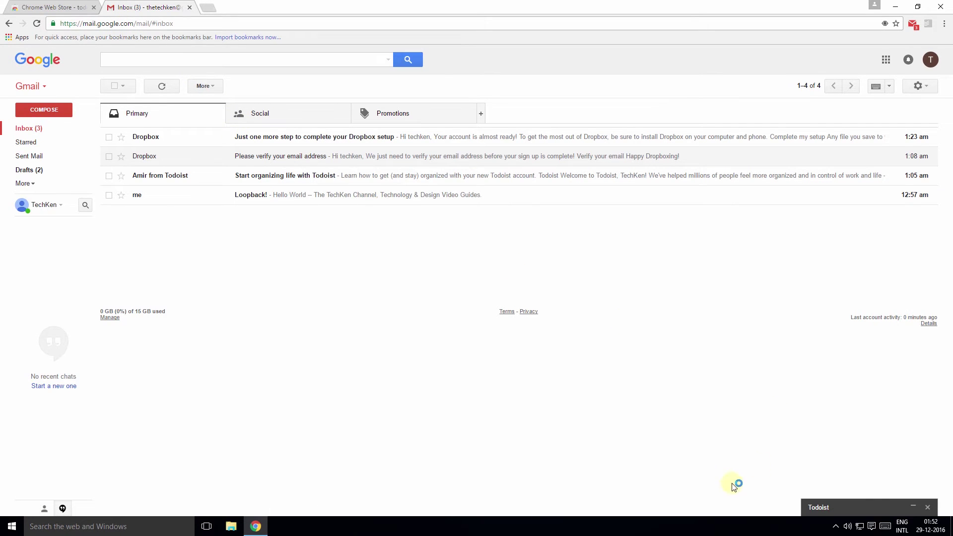
click(898, 511)
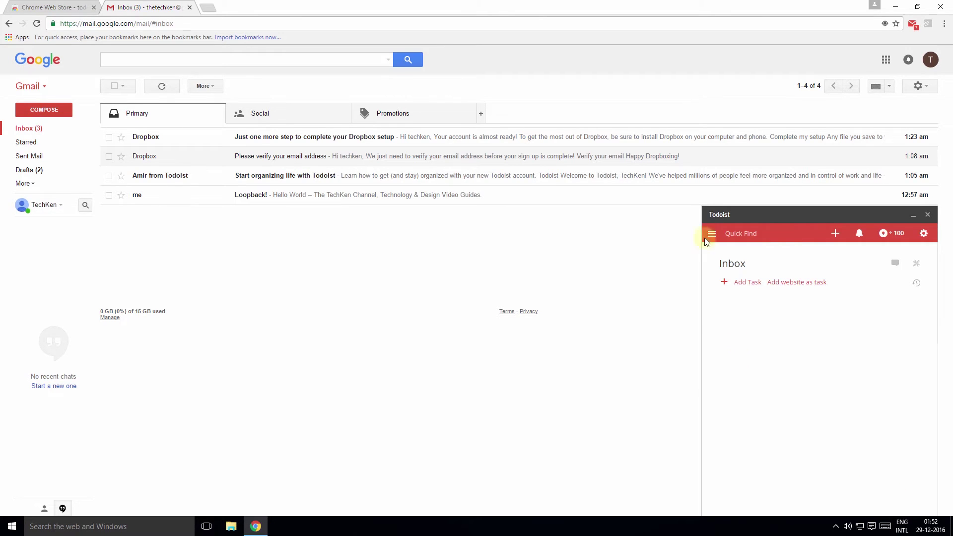
Add task 'Test Task' due 29 Dec in Personal with orange priority, then close Gmail.
click(750, 284)
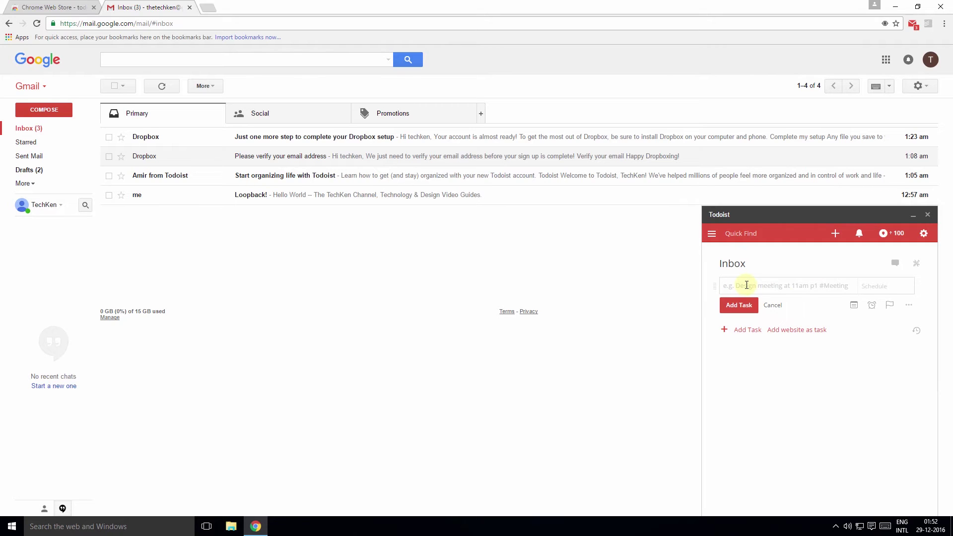
text(Test Task)
click(872, 288)
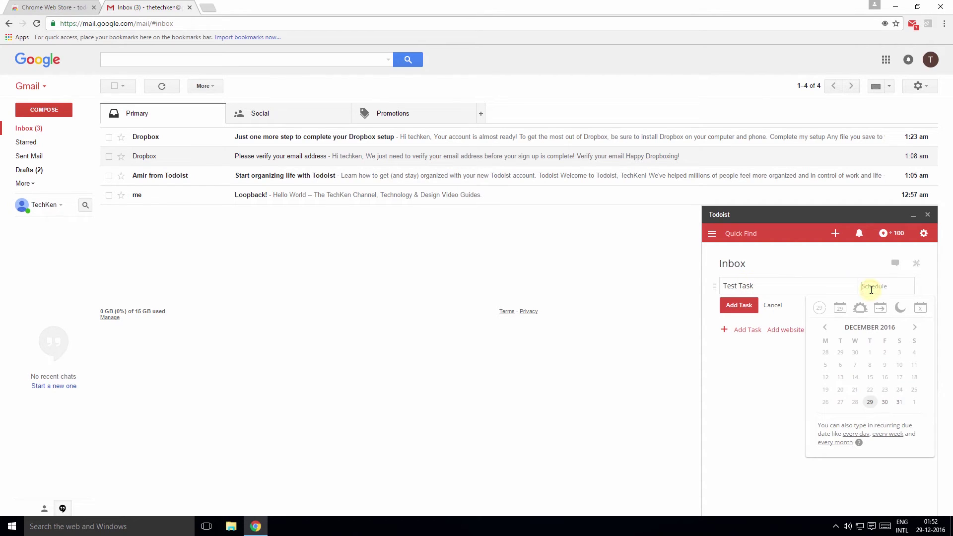
click(870, 401)
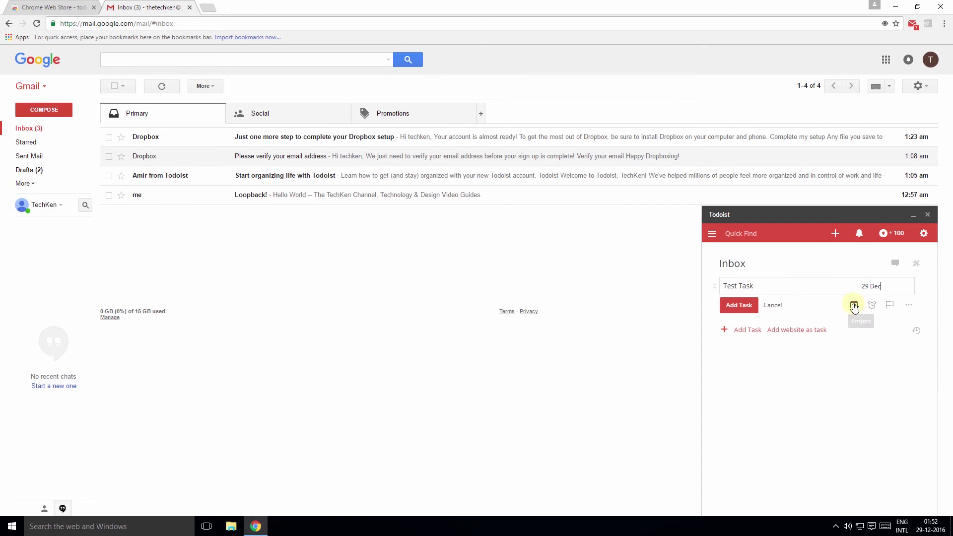
click(854, 307)
click(743, 320)
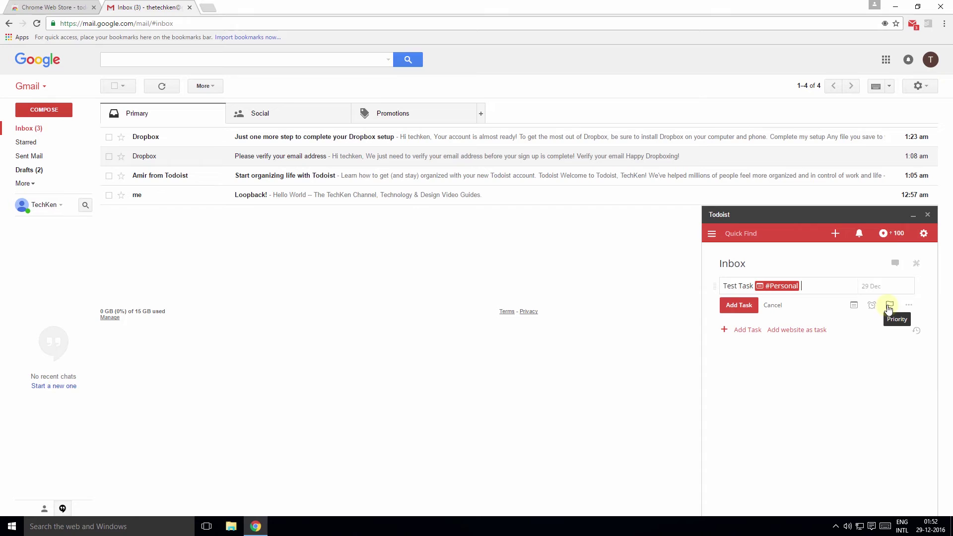
click(889, 308)
click(864, 337)
click(190, 7)
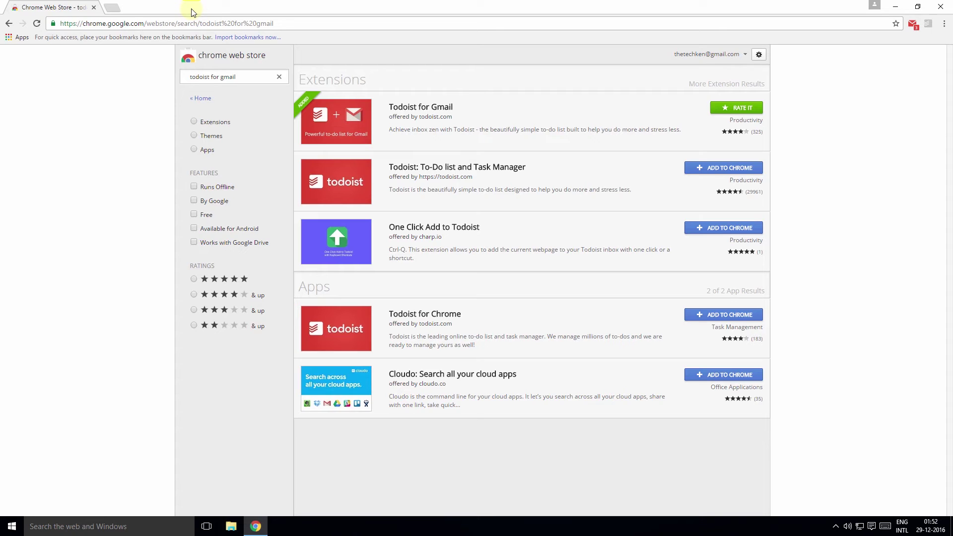
Search 'Dropbox for gmail', filter to extension results, and install Dropbox for Gmail.
click(279, 77)
click(268, 78)
text(Dr)
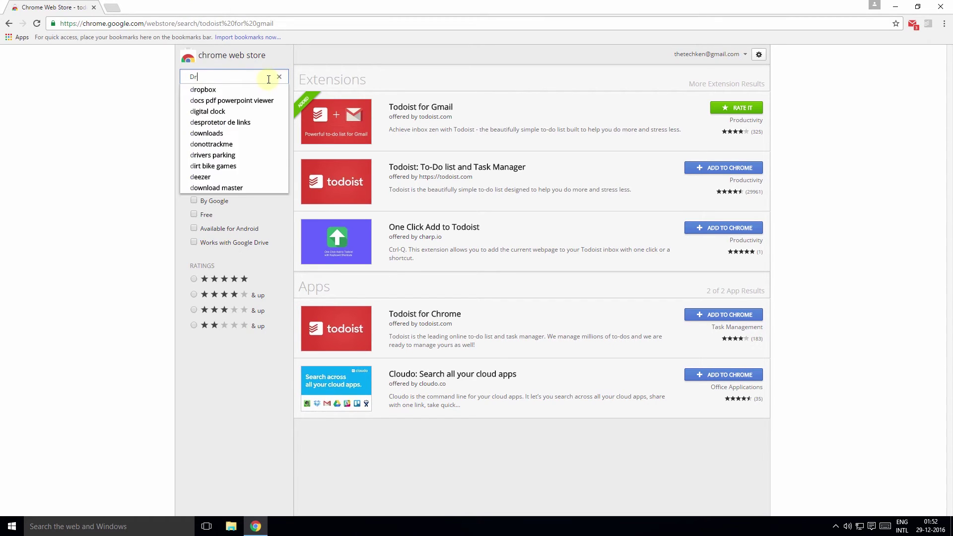
text(opbox for gmail)
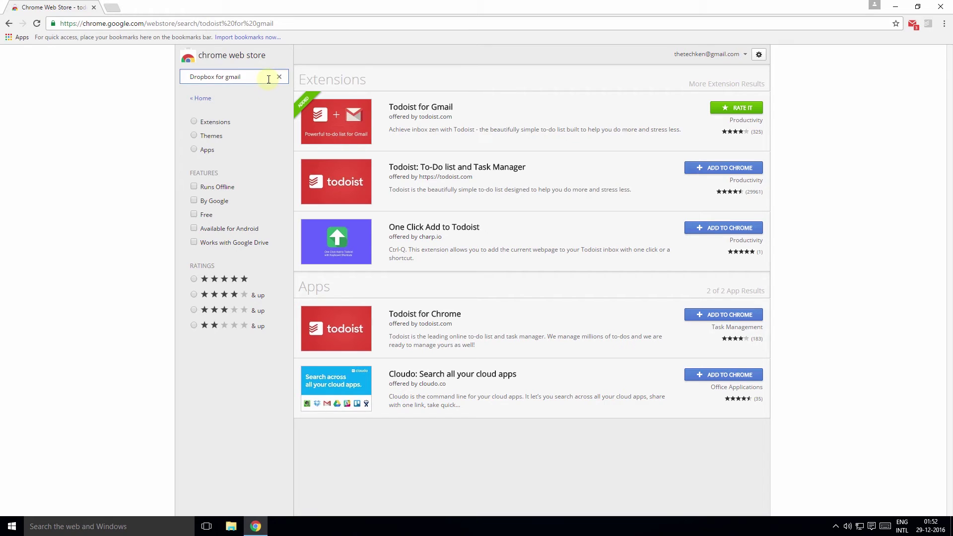
key(Return)
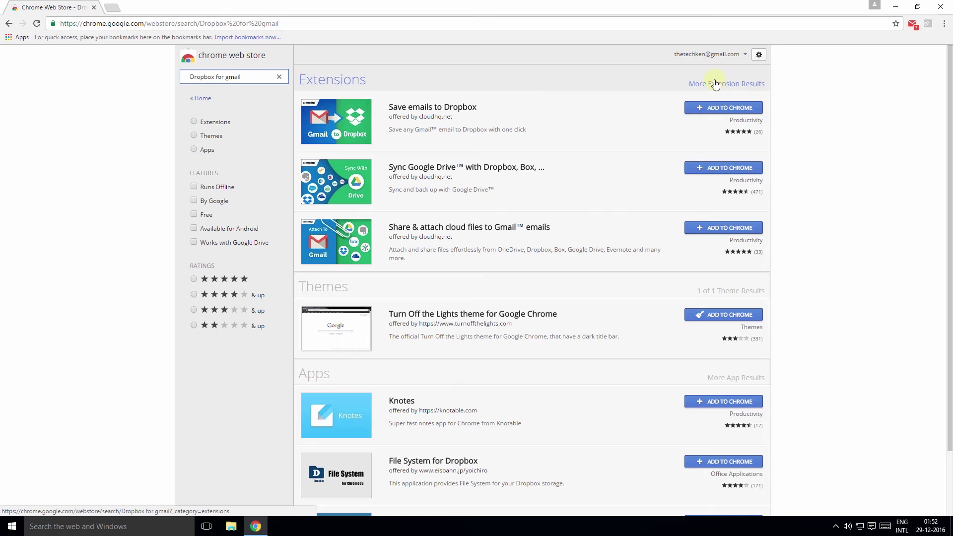
click(731, 84)
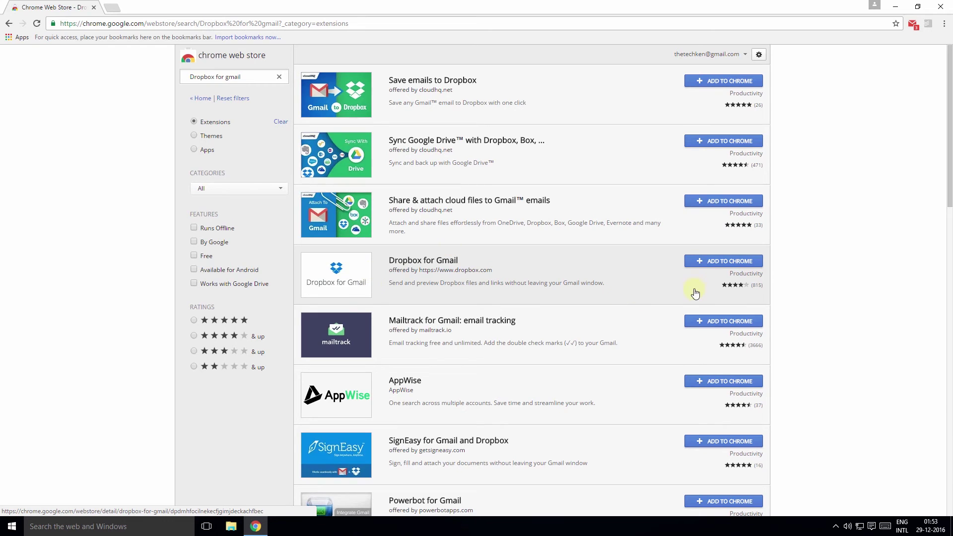
click(706, 263)
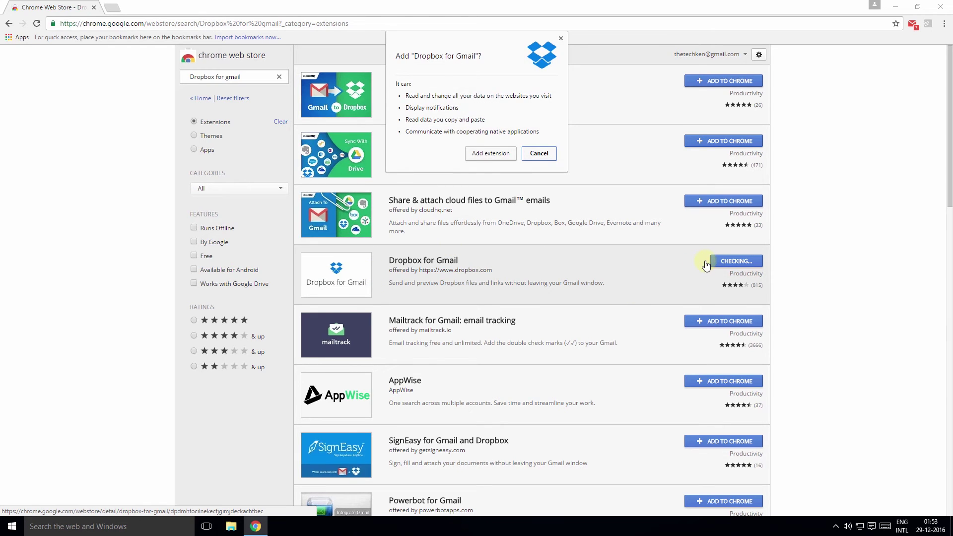
click(510, 152)
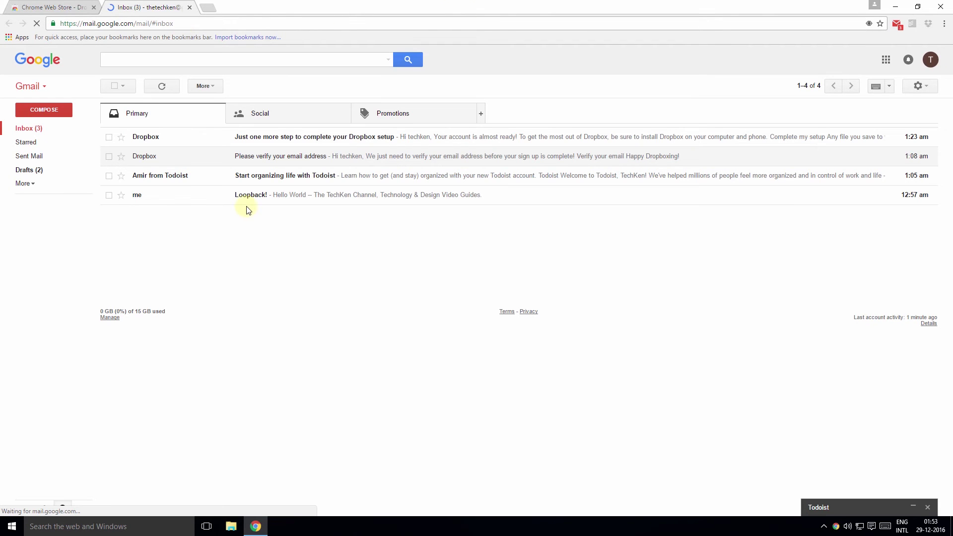
Compose a new email, dismiss the Dropbox promotion, and open the Dropbox file chooser.
click(50, 111)
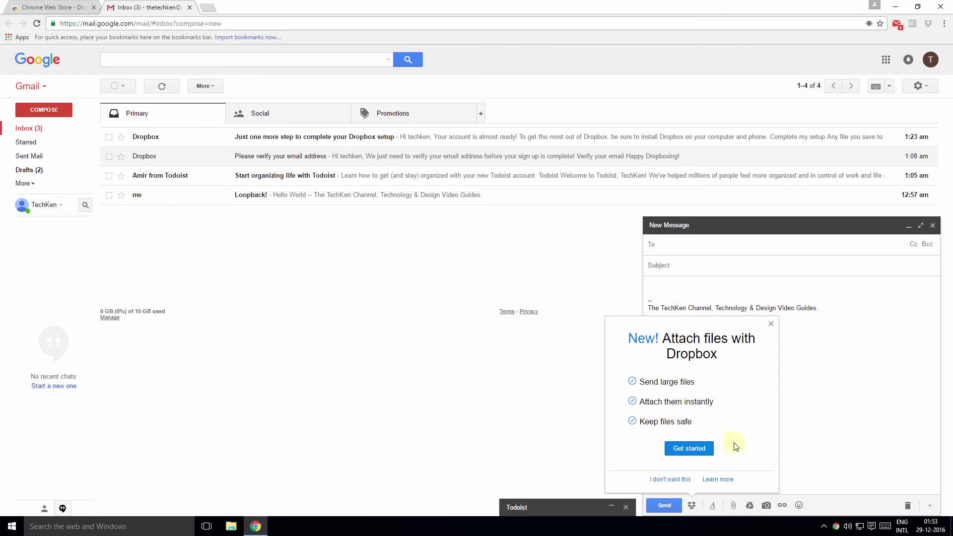
click(771, 325)
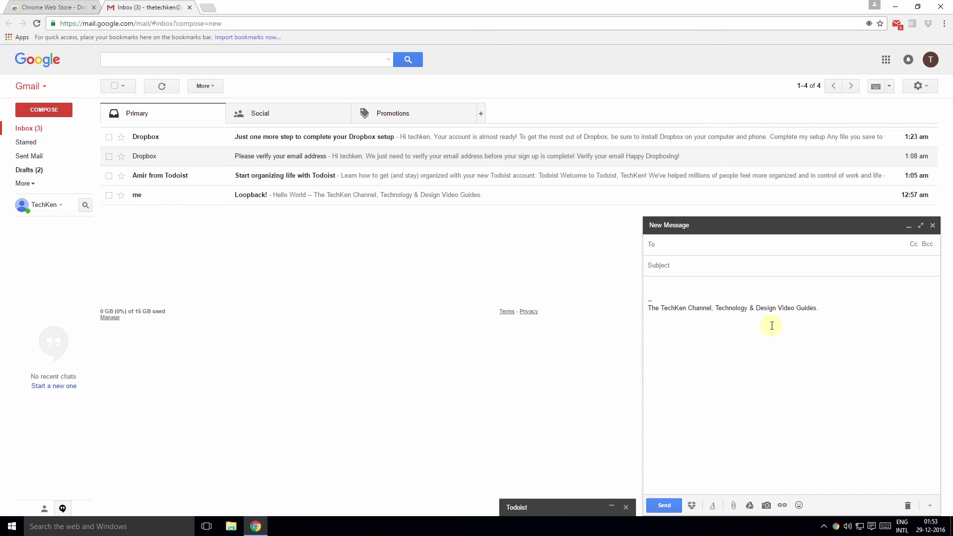
click(692, 506)
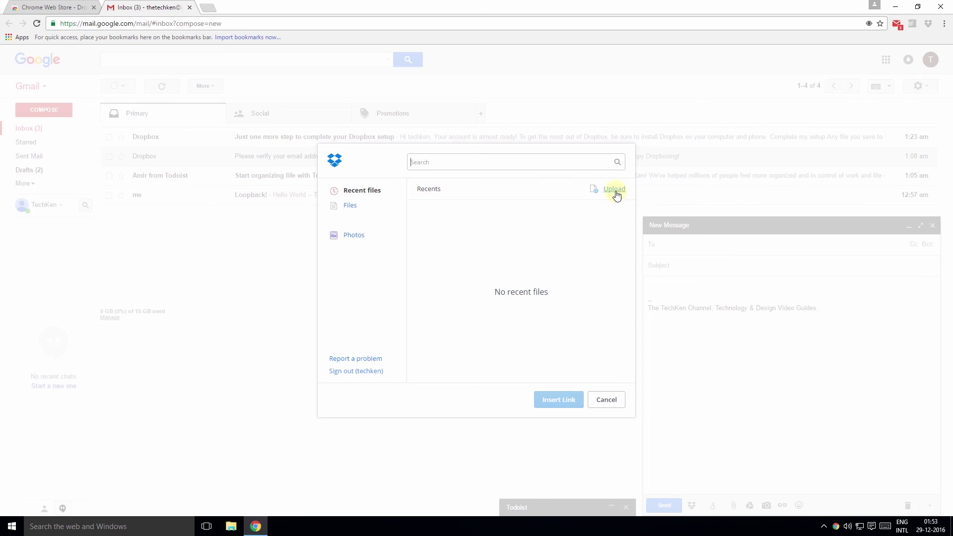
Upload the-digital-consumer-report.pdf from the Desktop to Dropbox and insert its link.
click(616, 190)
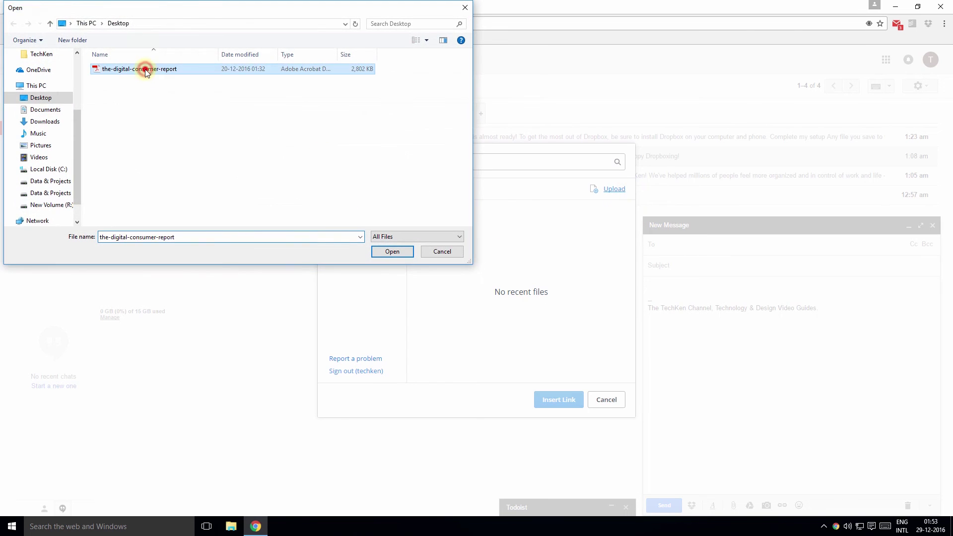
double_click(145, 69)
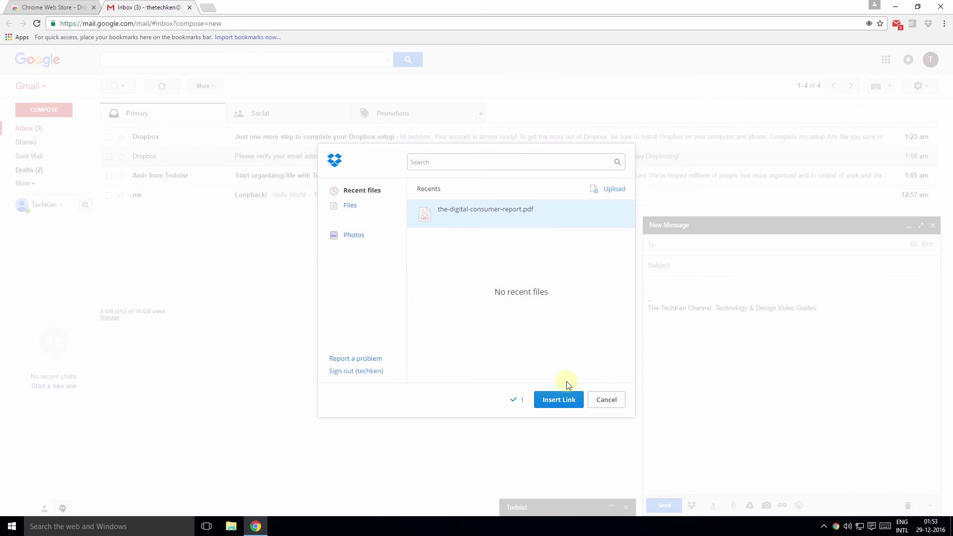
click(549, 403)
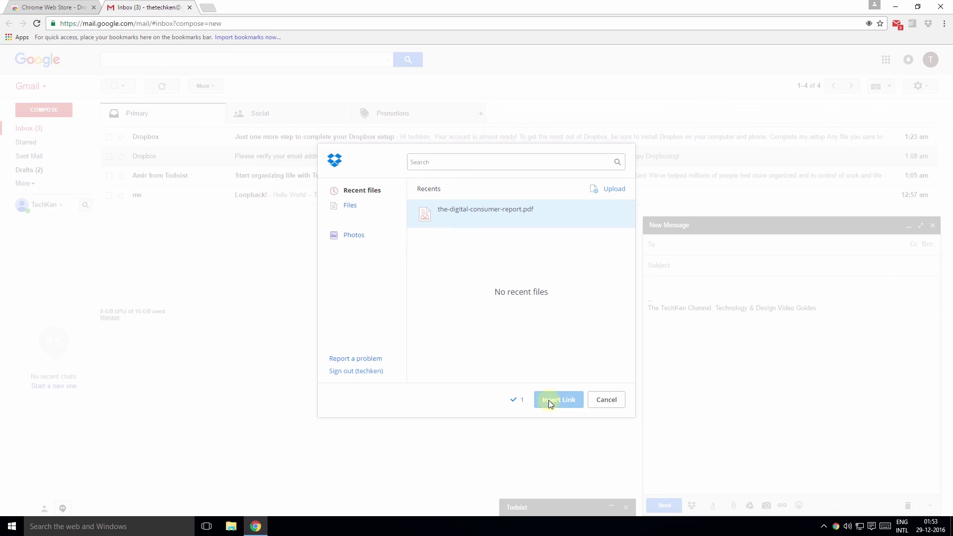